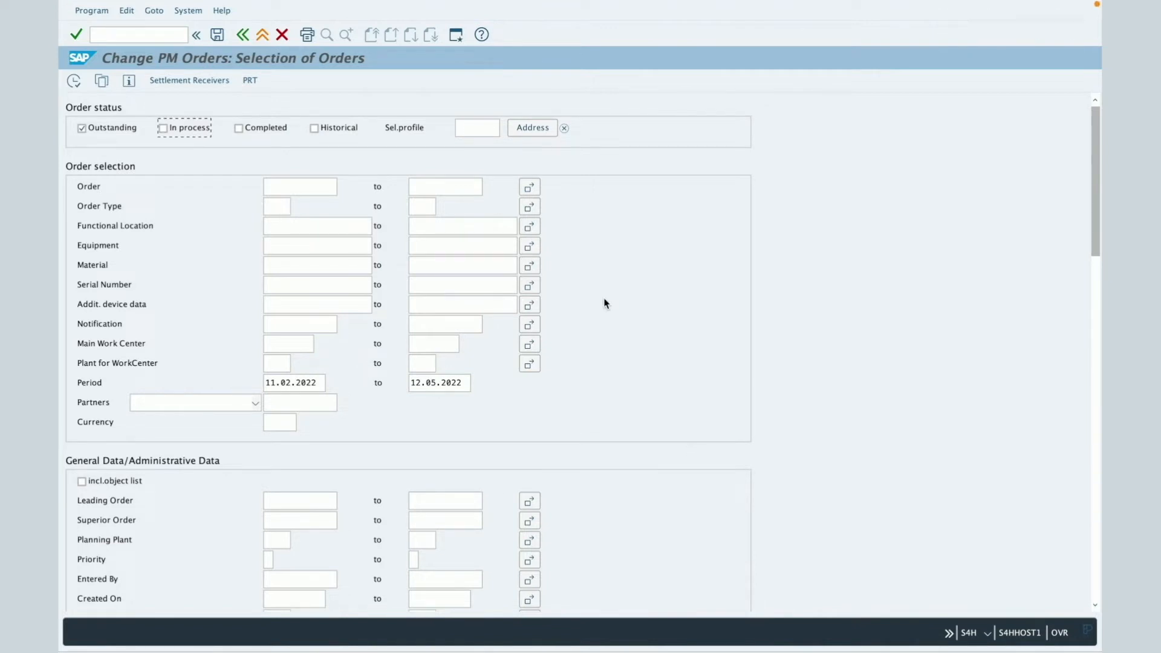
- Run the selection of outstanding PM orders for the preset period and open the order list's current layout for changing
left_click(73, 82)
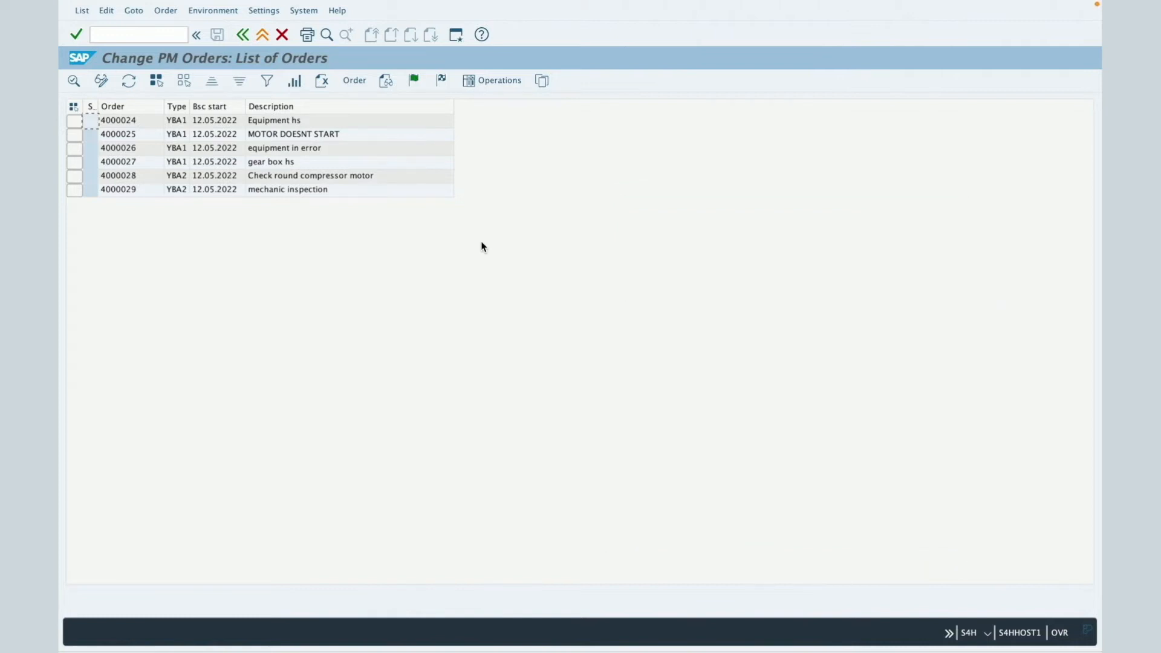
left_click(262, 13)
mouse_move(273, 51)
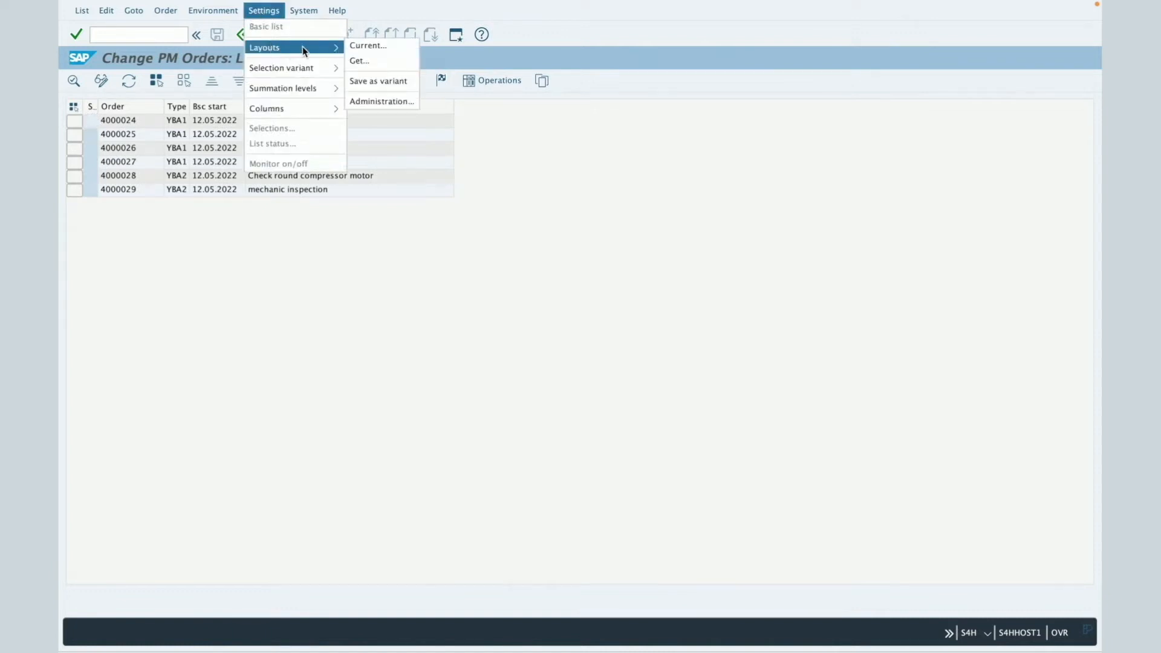
left_click(382, 48)
left_click_drag(380, 35, 559, 70)
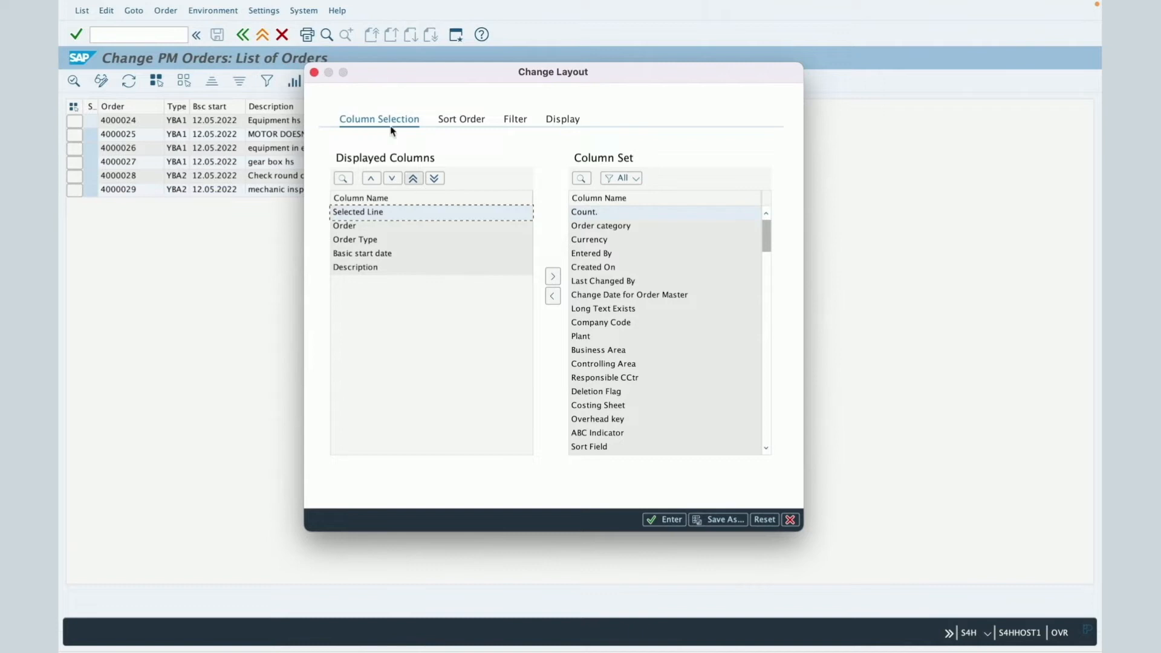
left_click_drag(441, 71, 674, 72)
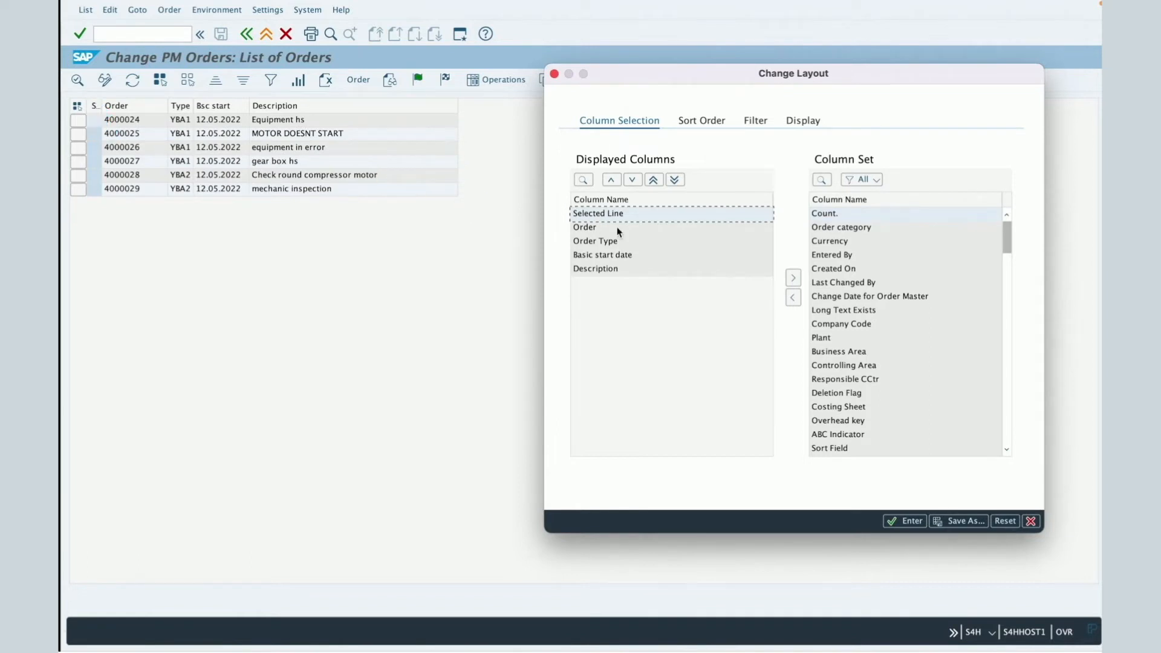
- Remove Selected Line from the displayed columns and add Order category, Company Code and Plant
left_click_drag(593, 213, 849, 227)
left_click(794, 279)
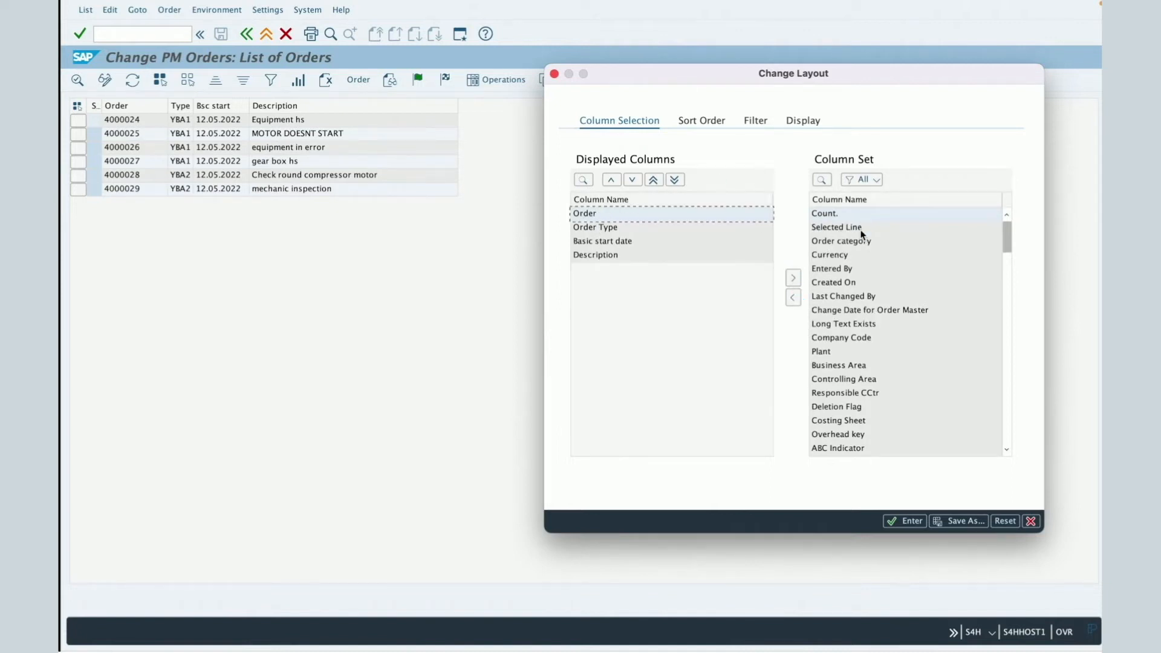
left_click(834, 228)
left_click_drag(842, 242, 677, 261)
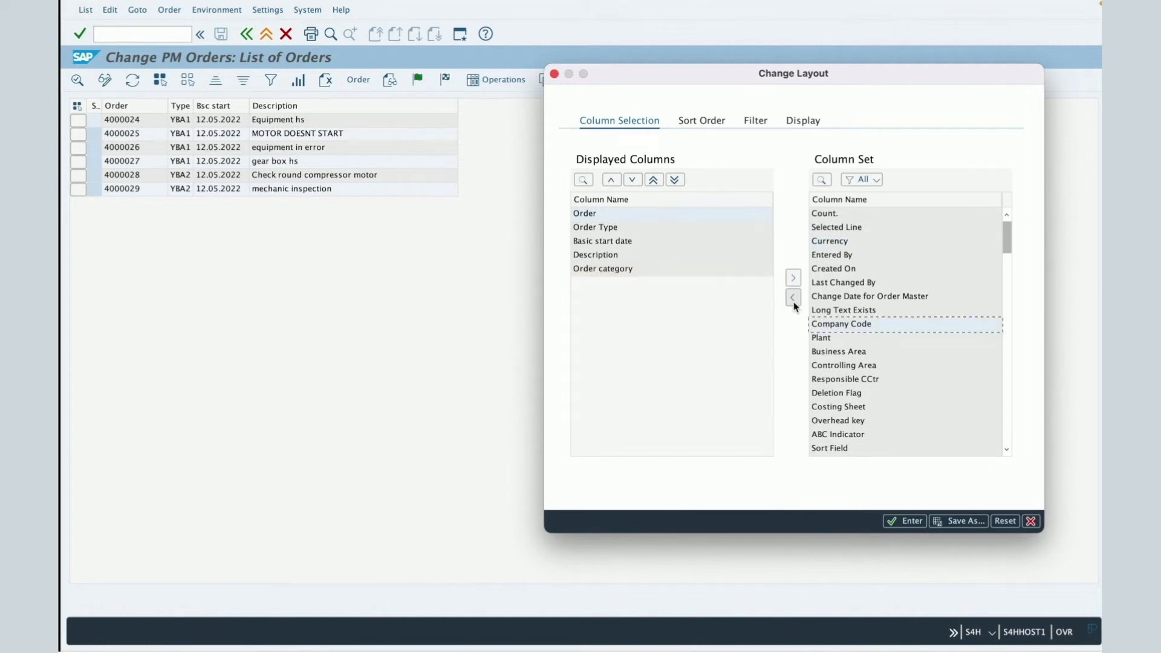
left_click(793, 298)
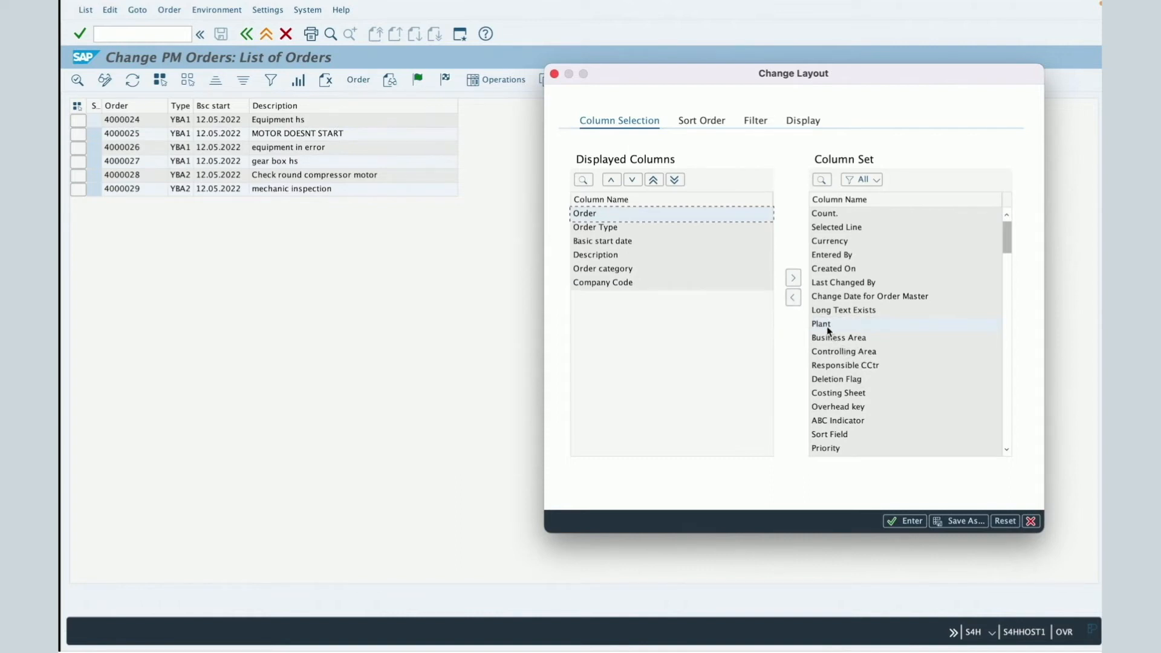
left_click(793, 297)
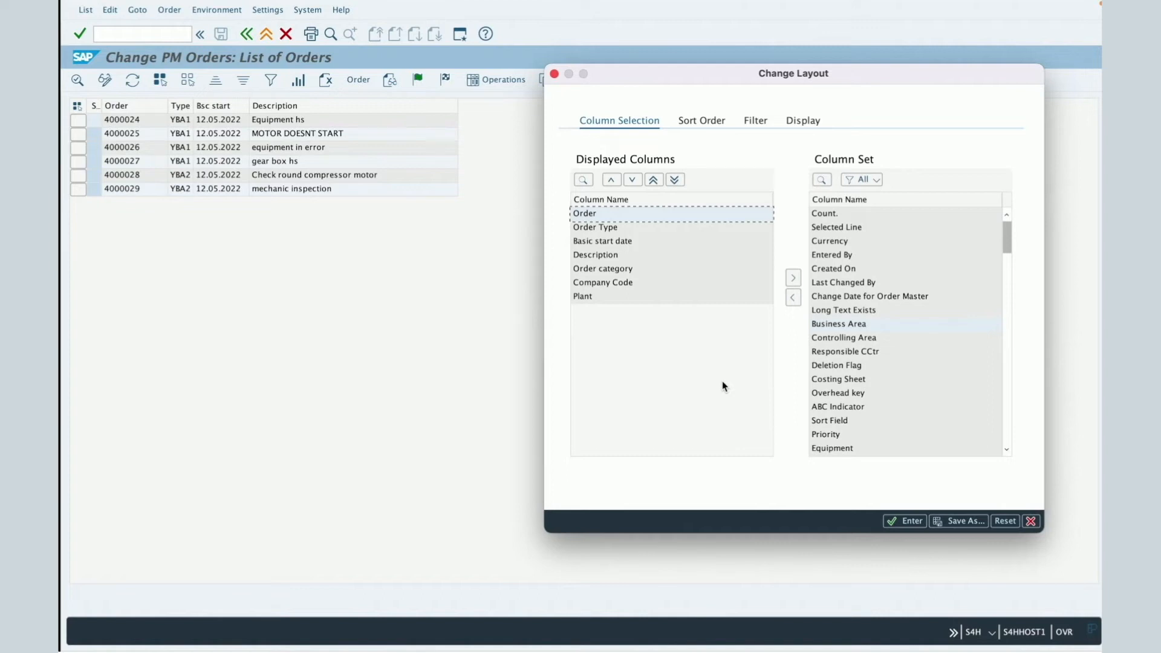
- Move the Plant column up to the first position among the displayed columns
left_click(591, 298)
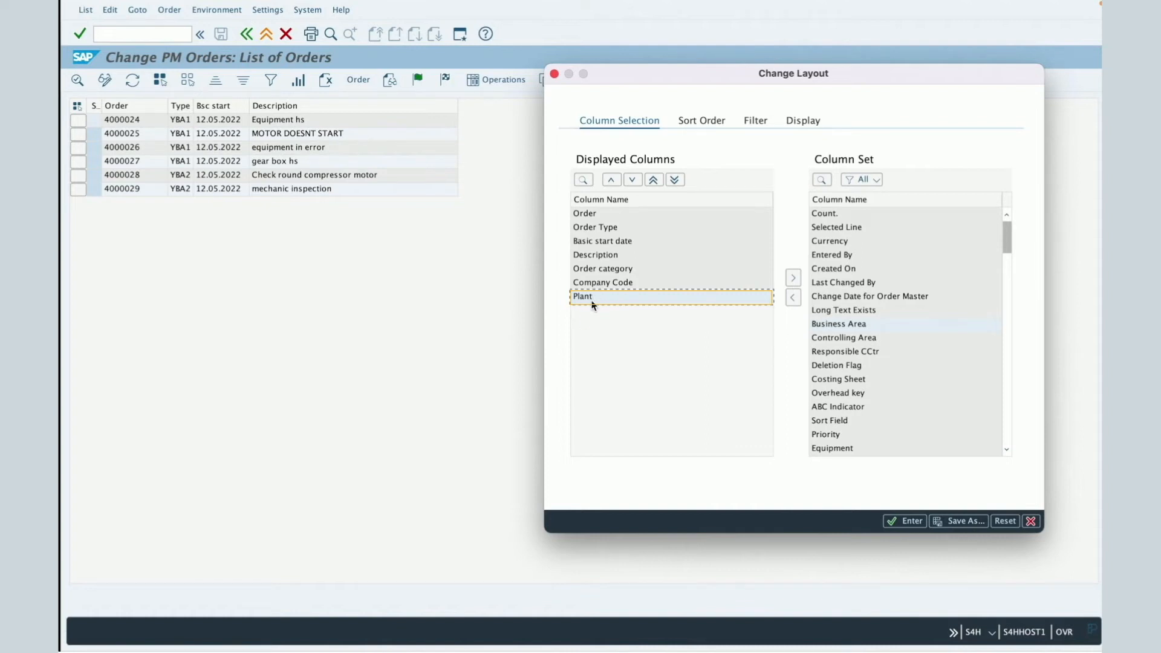
left_click(611, 179)
left_click(612, 180)
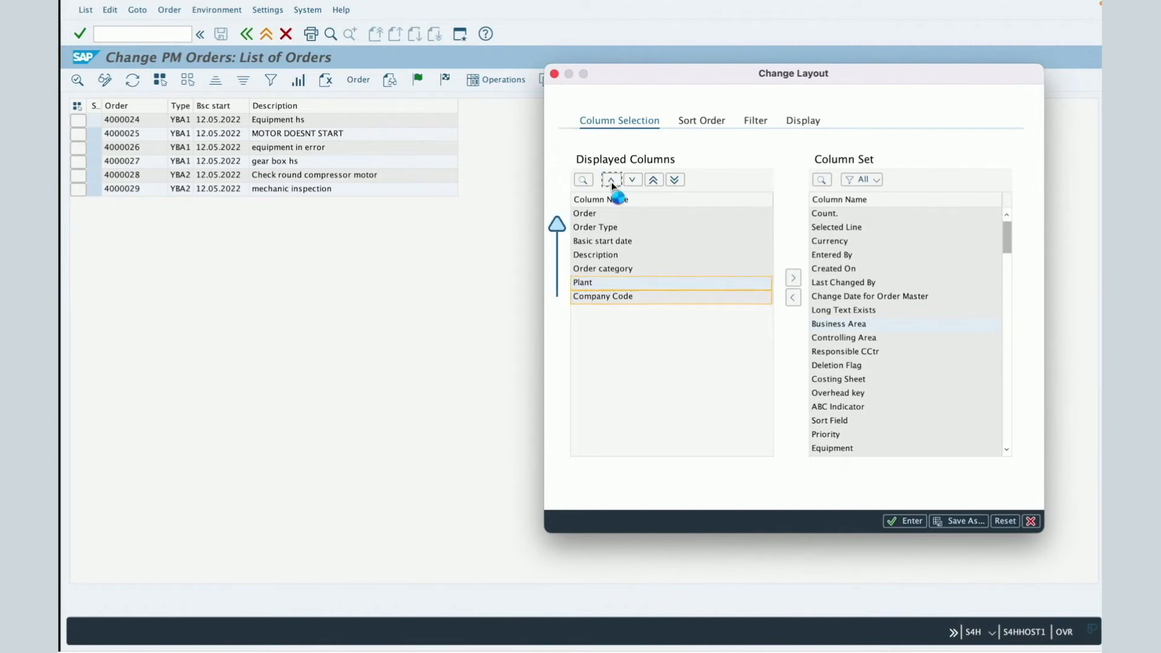
left_click(612, 183)
left_click(611, 183)
left_click(612, 182)
left_click(612, 183)
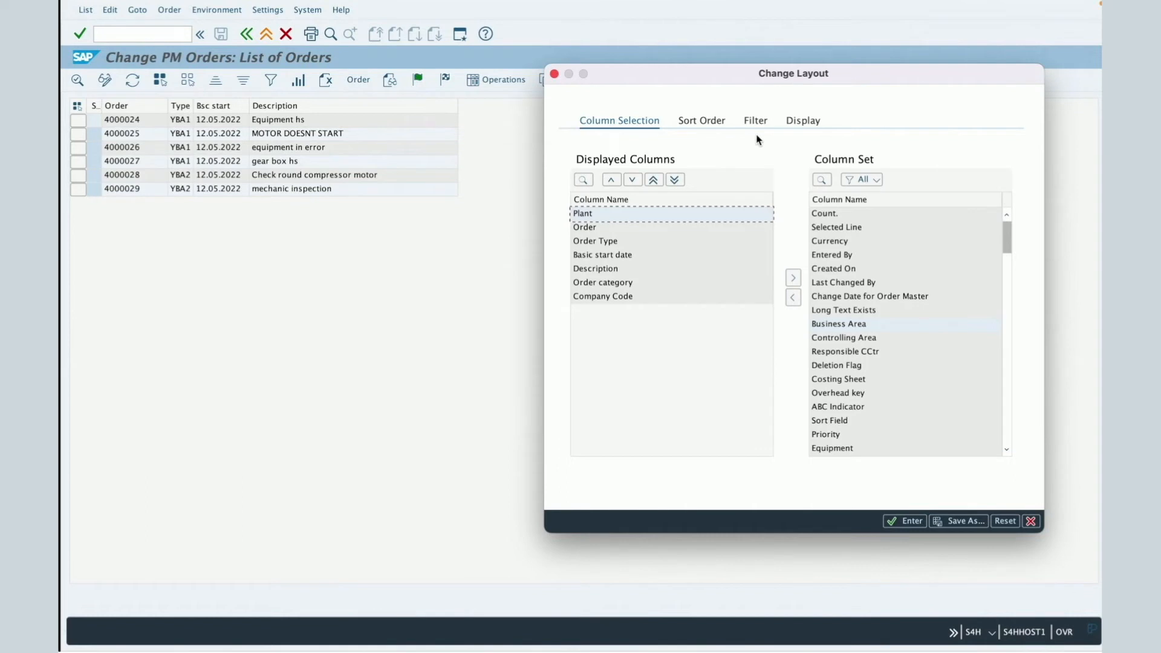
- Save the changed column layout as /IW38 with the name "Layout iw38"
left_click(957, 522)
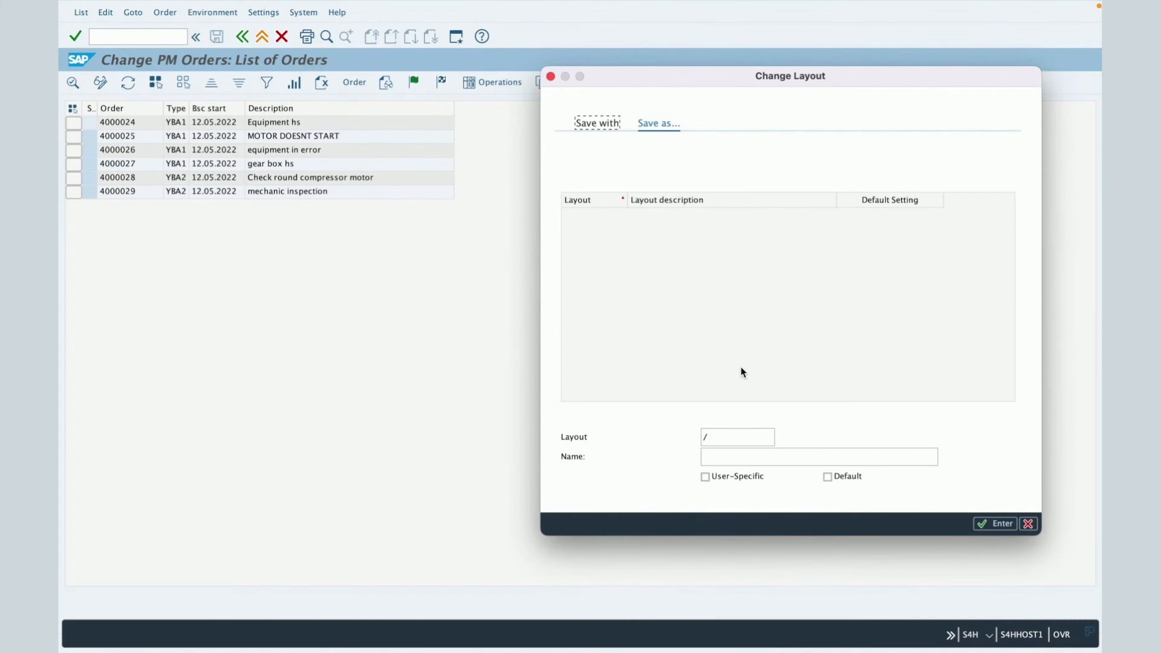
left_click(737, 437)
type("/IW38")
left_click(733, 457)
type("Lay")
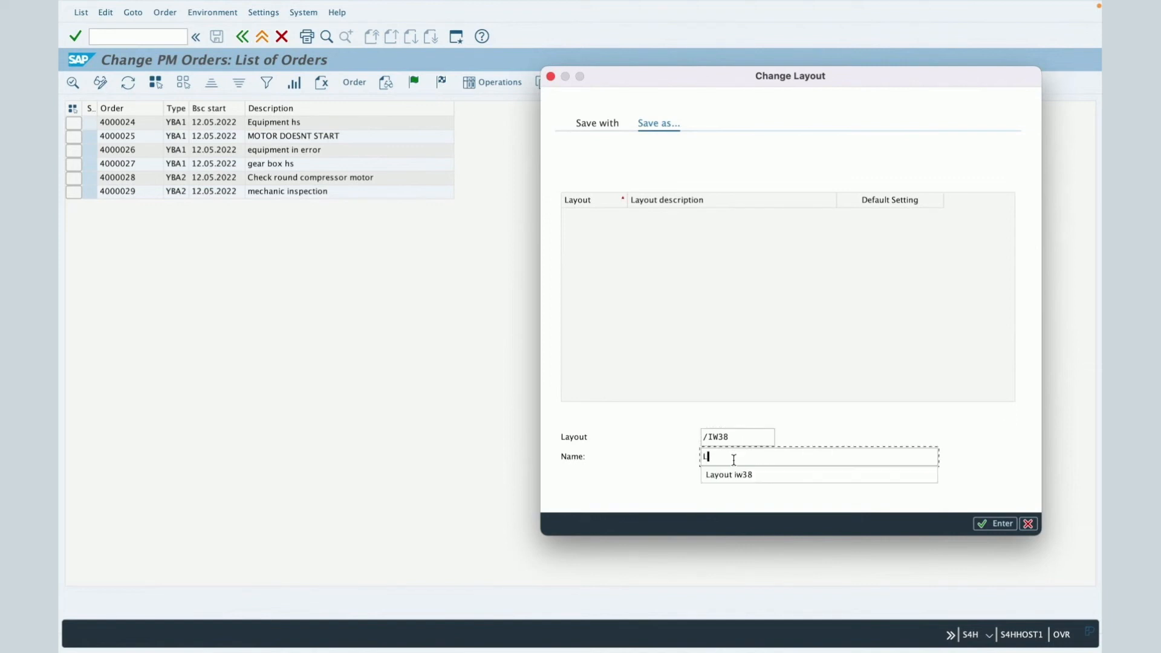
type("out iw38")
key("Return")
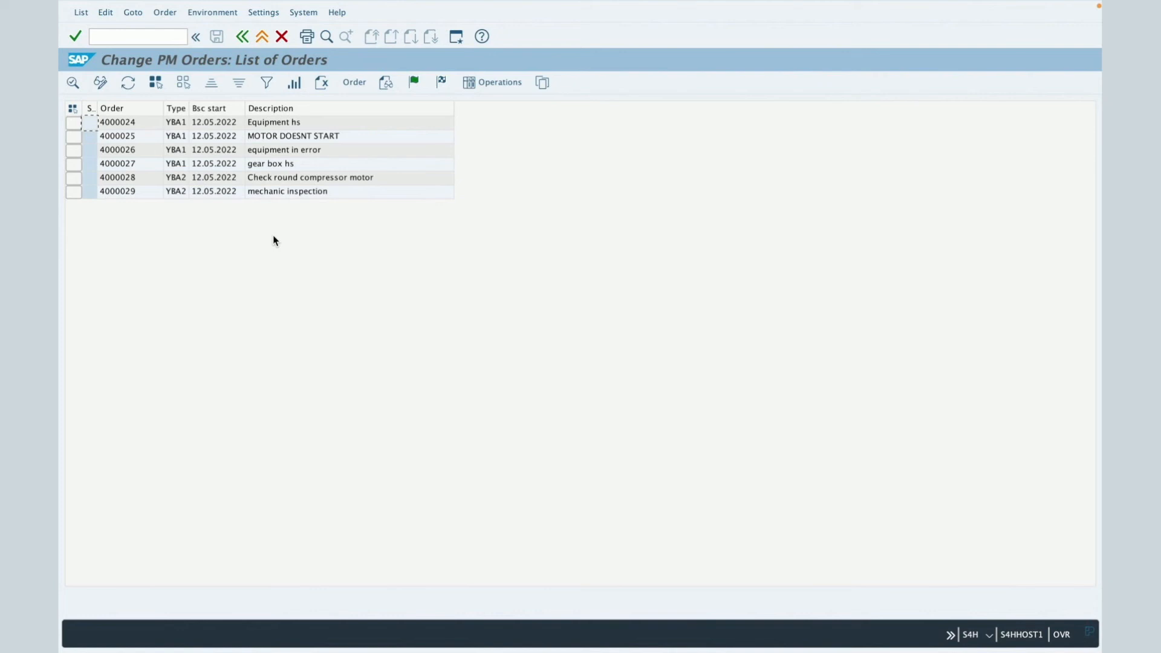
- Apply the saved layout /IW38 to the list of orders
left_click(268, 12)
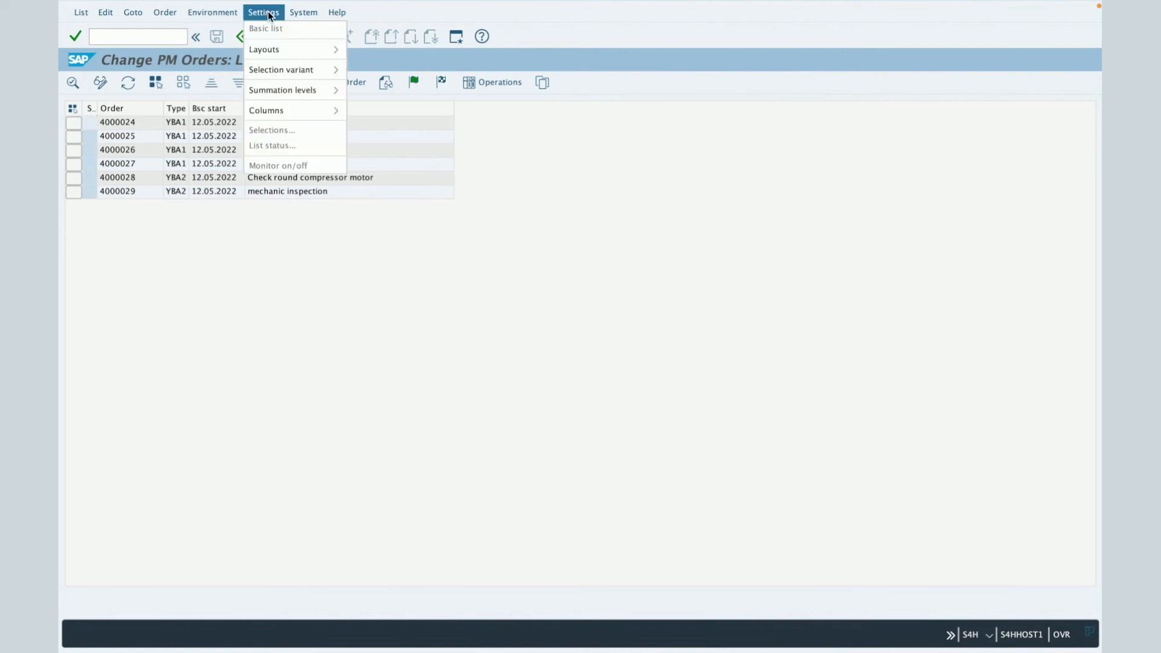
mouse_move(286, 47)
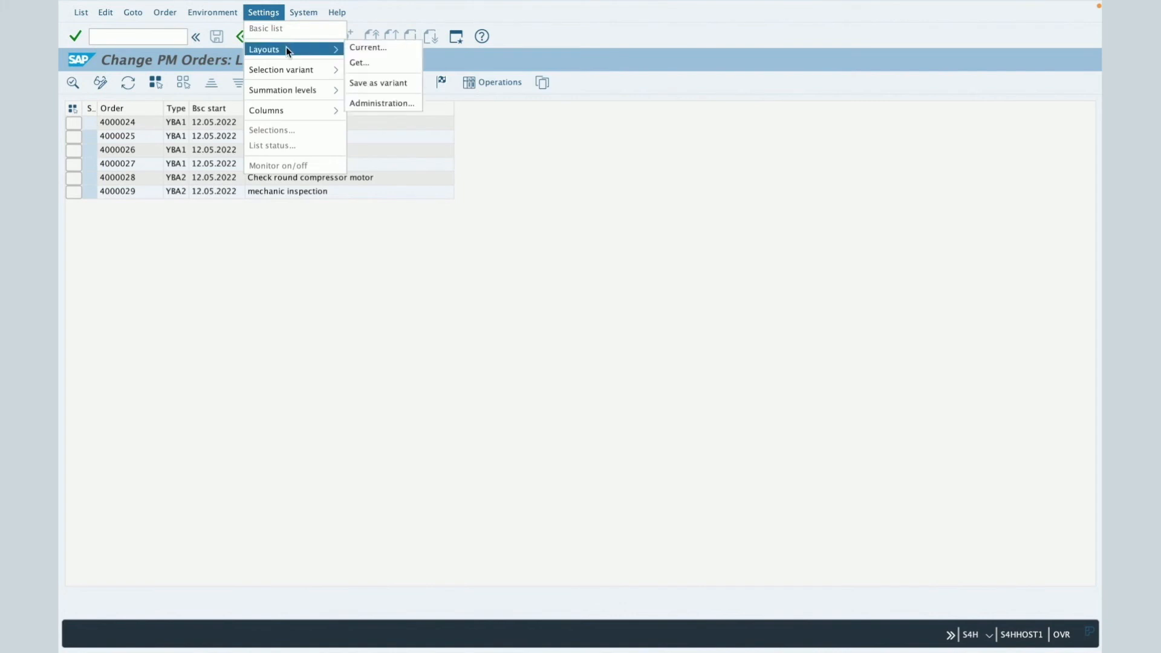
left_click(391, 63)
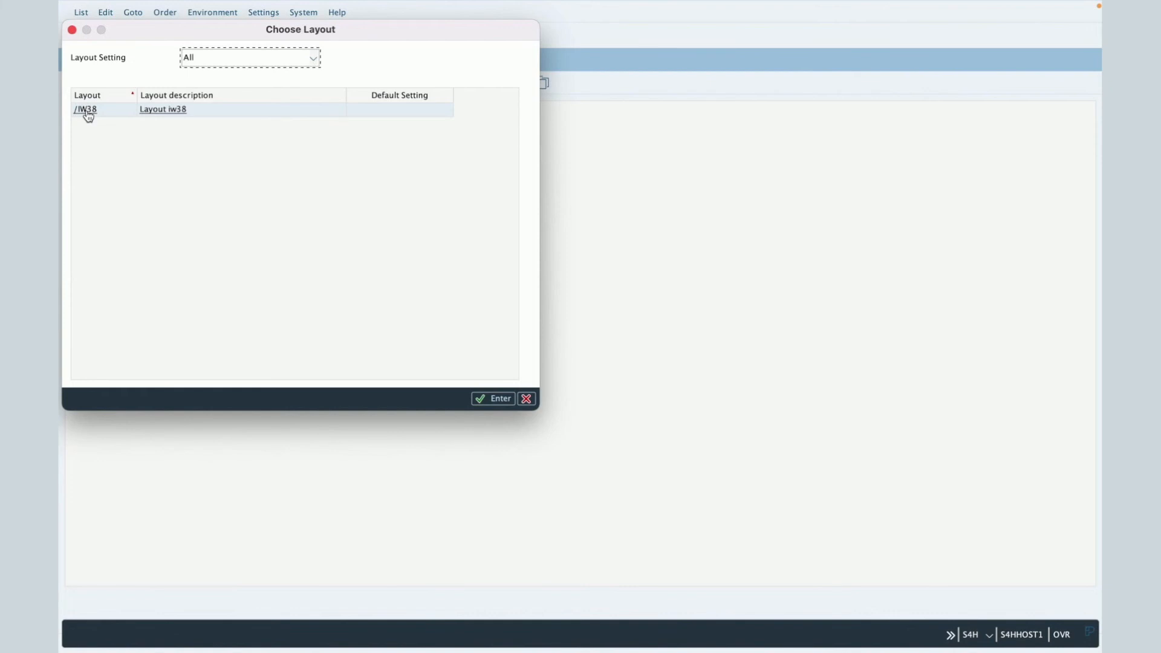
left_click_drag(184, 29, 660, 108)
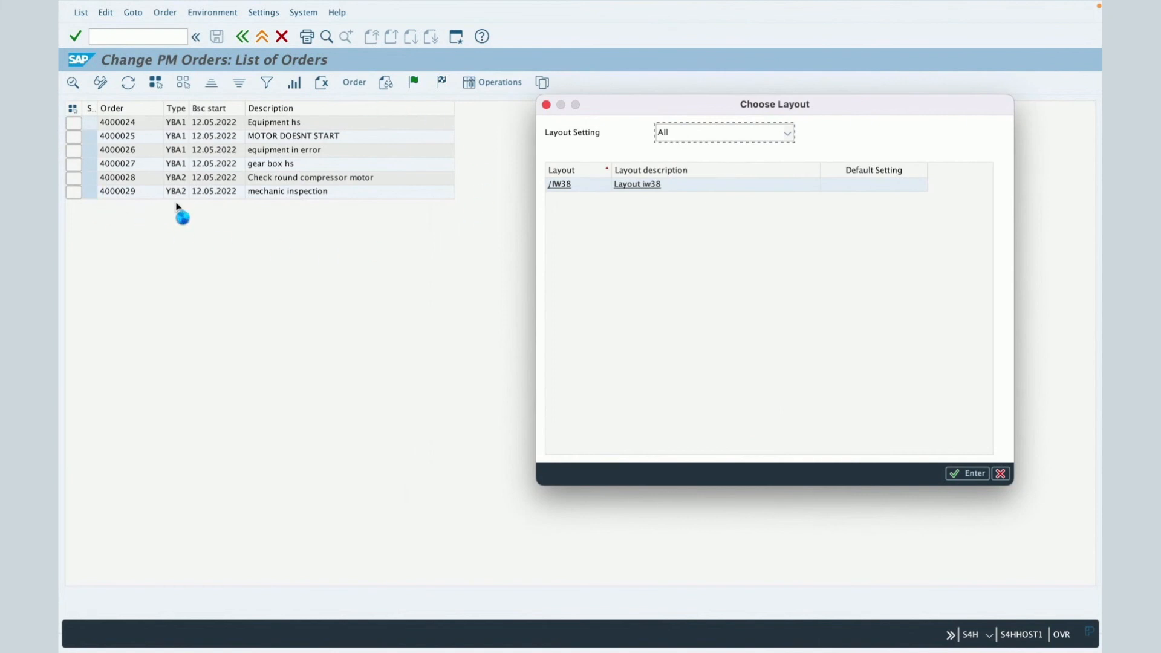
left_click(569, 189)
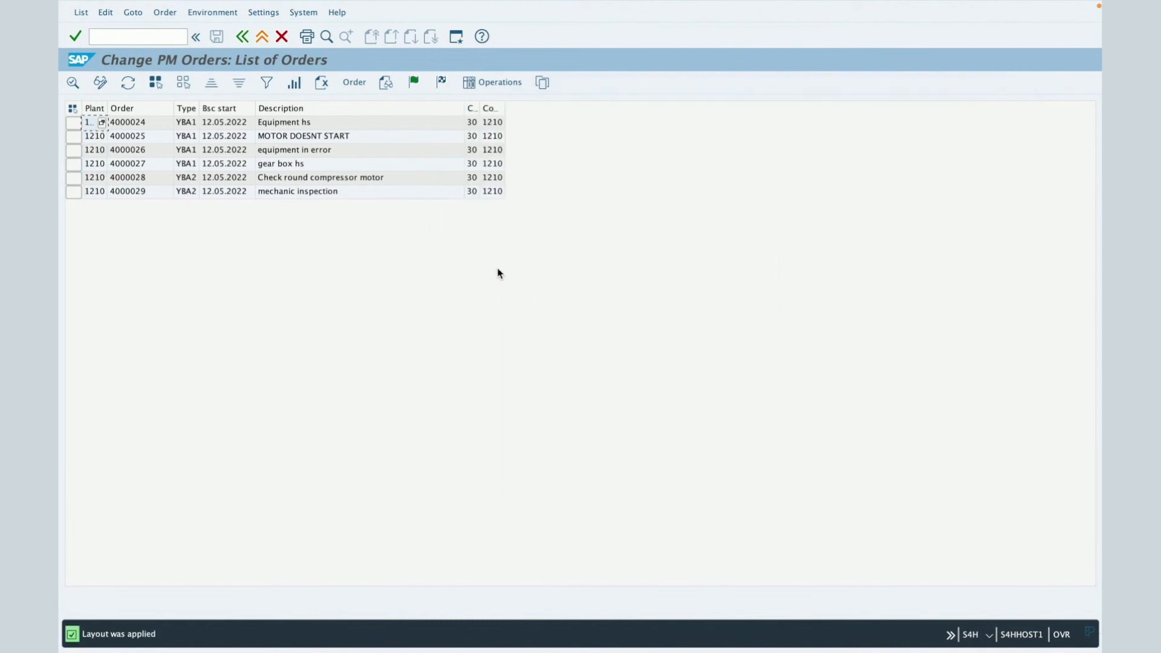
- Widen the Plant, Order category and Company Code columns so their full headings can be read
left_click_drag(110, 107, 160, 108)
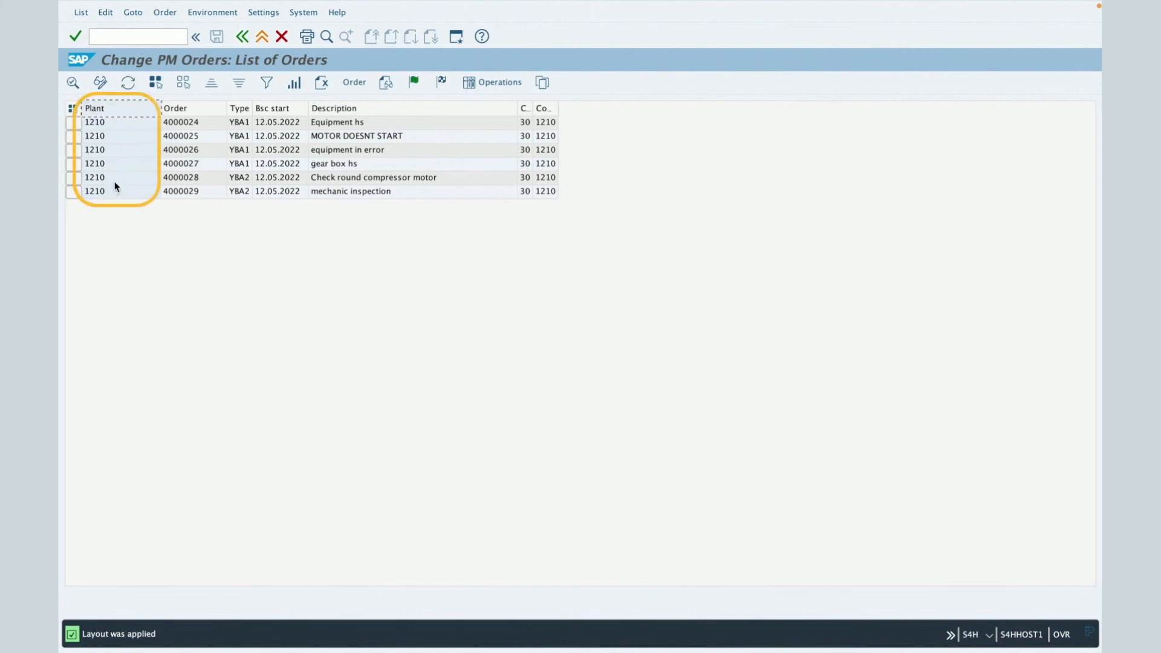
left_click(528, 109)
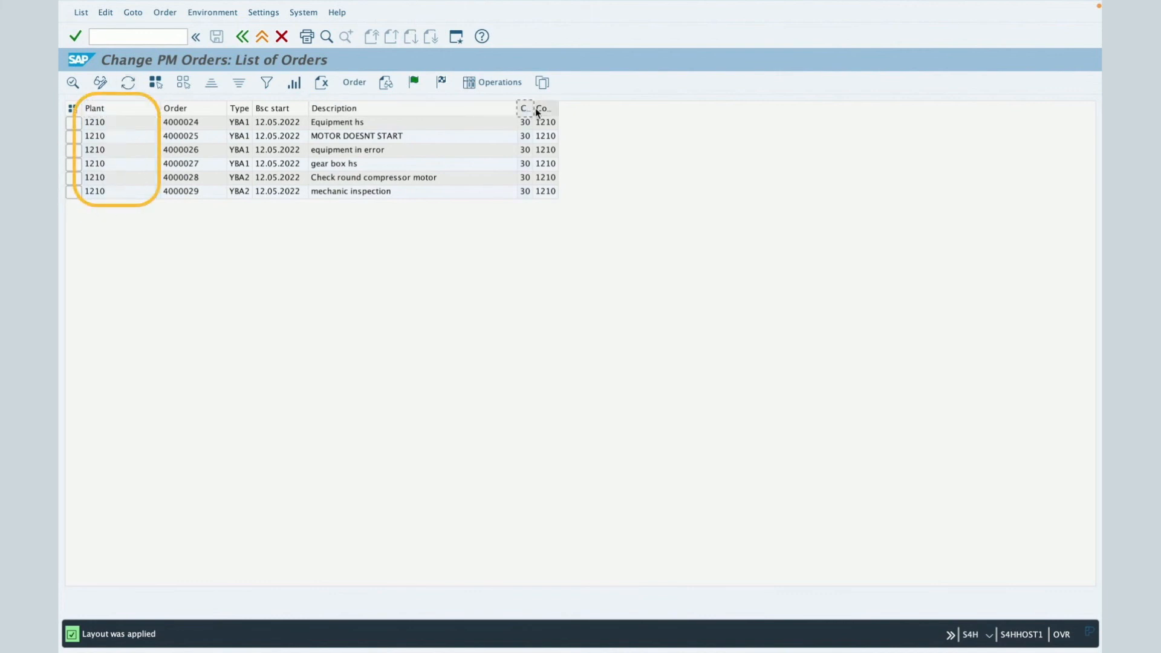
left_click_drag(535, 108, 603, 109)
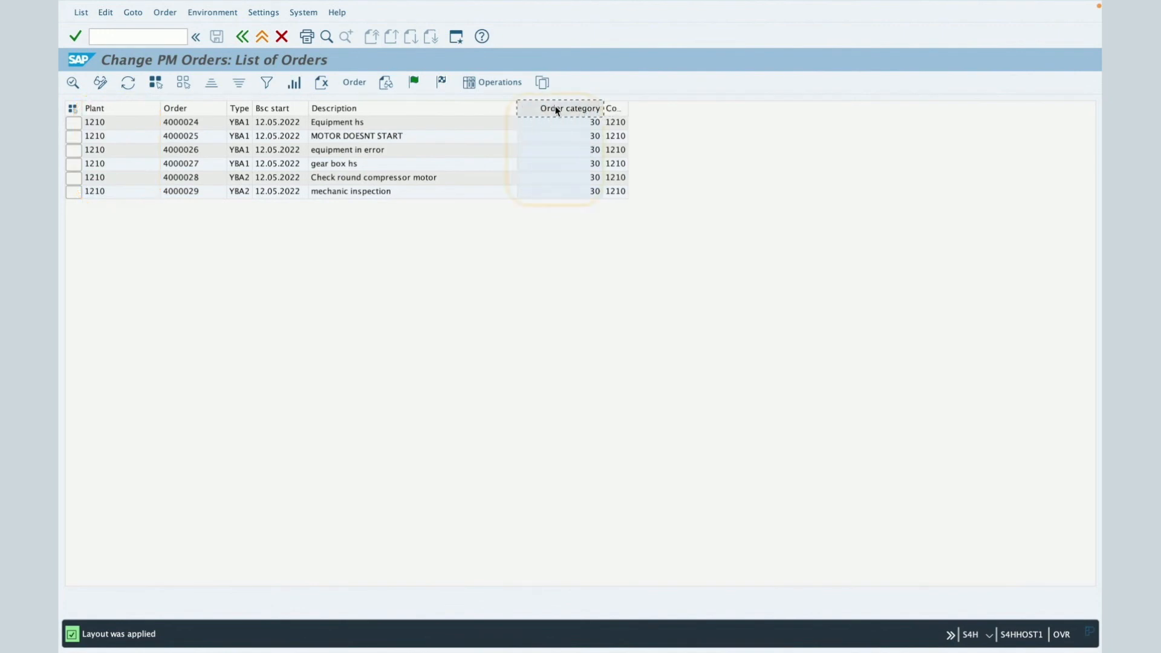
left_click_drag(629, 108, 716, 108)
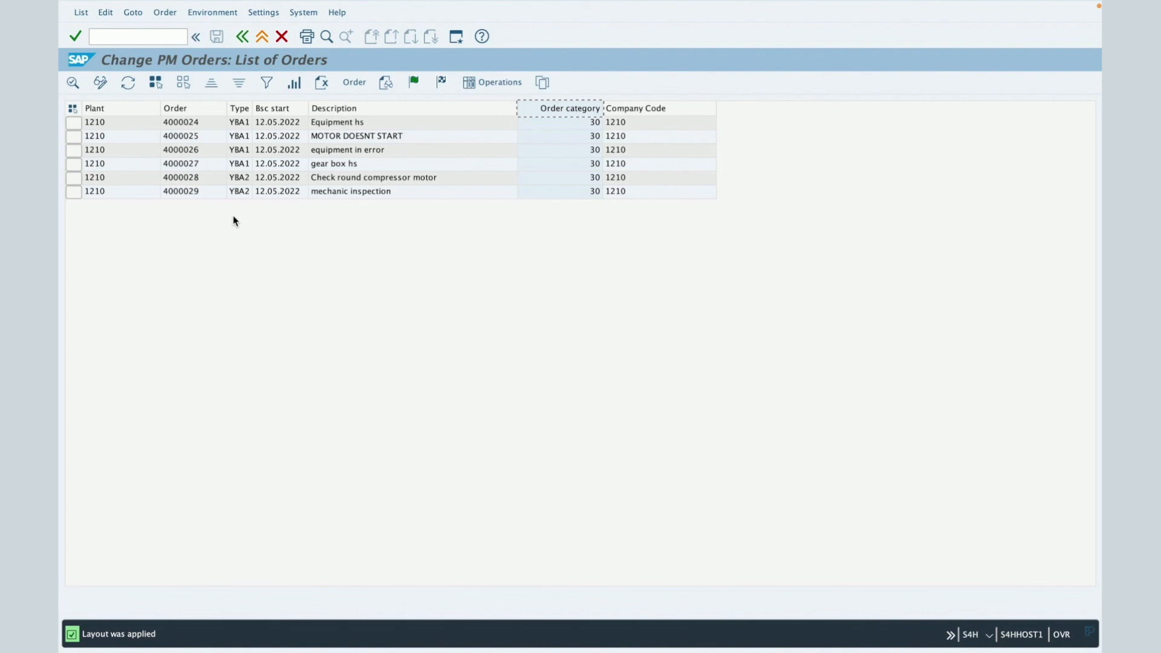
- Return to the order selection screen and locate the Layout field in the Others section
key("F3")
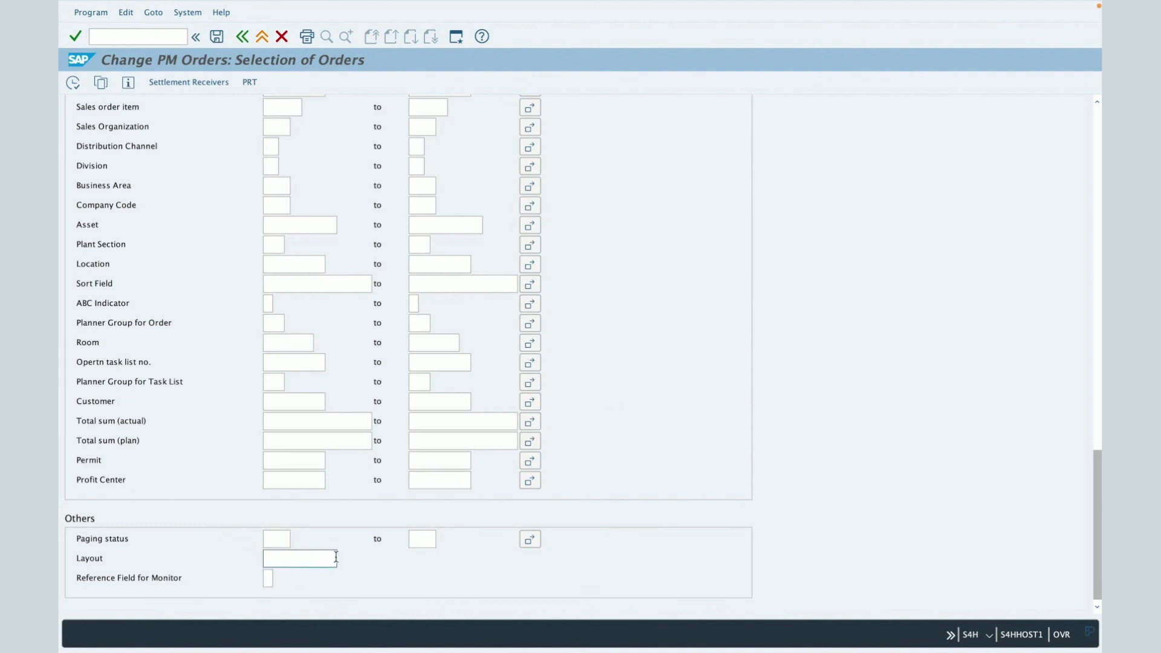
scroll(285, 566, "up", 20)
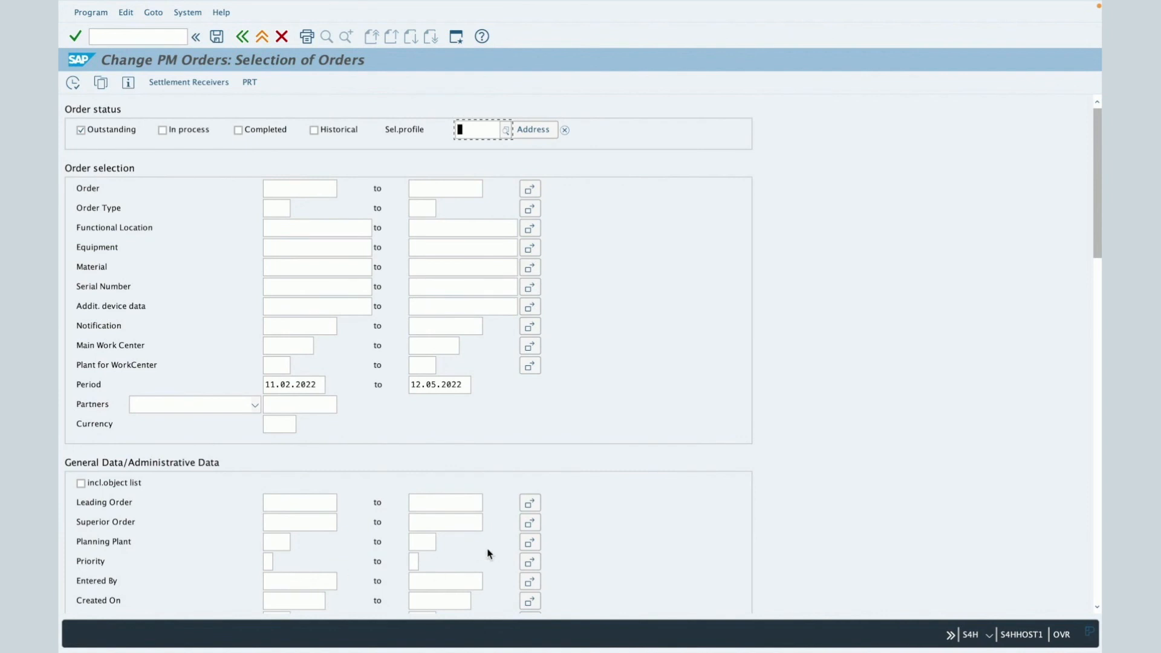
scroll(484, 551, "down", 20)
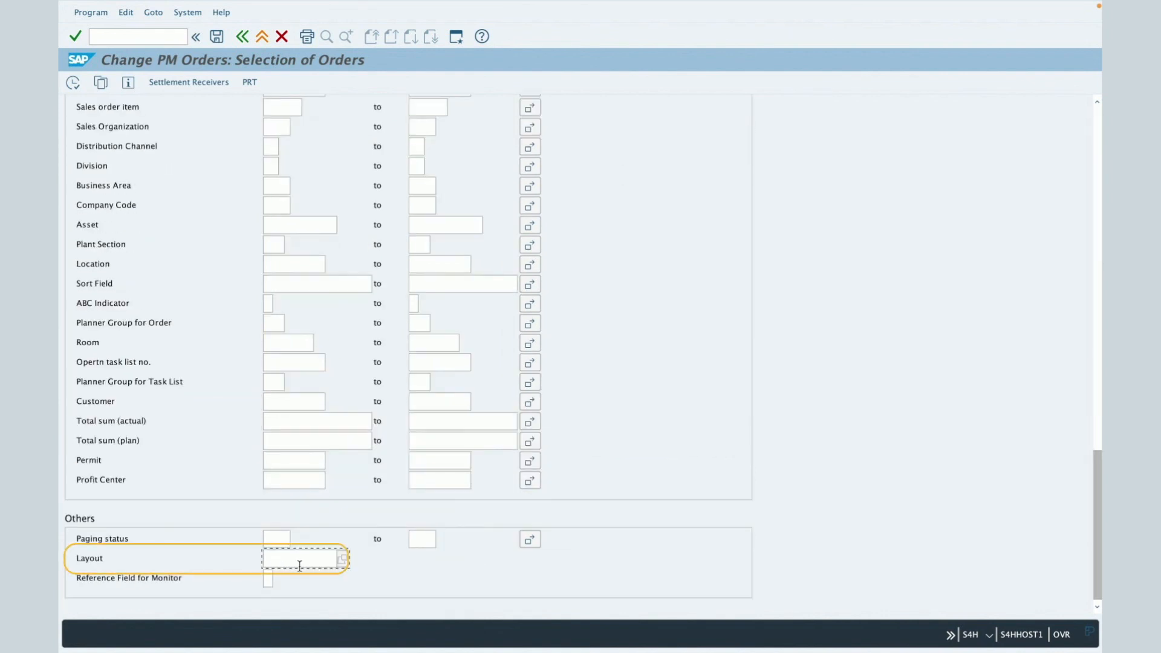
scroll(304, 567, "up", 20)
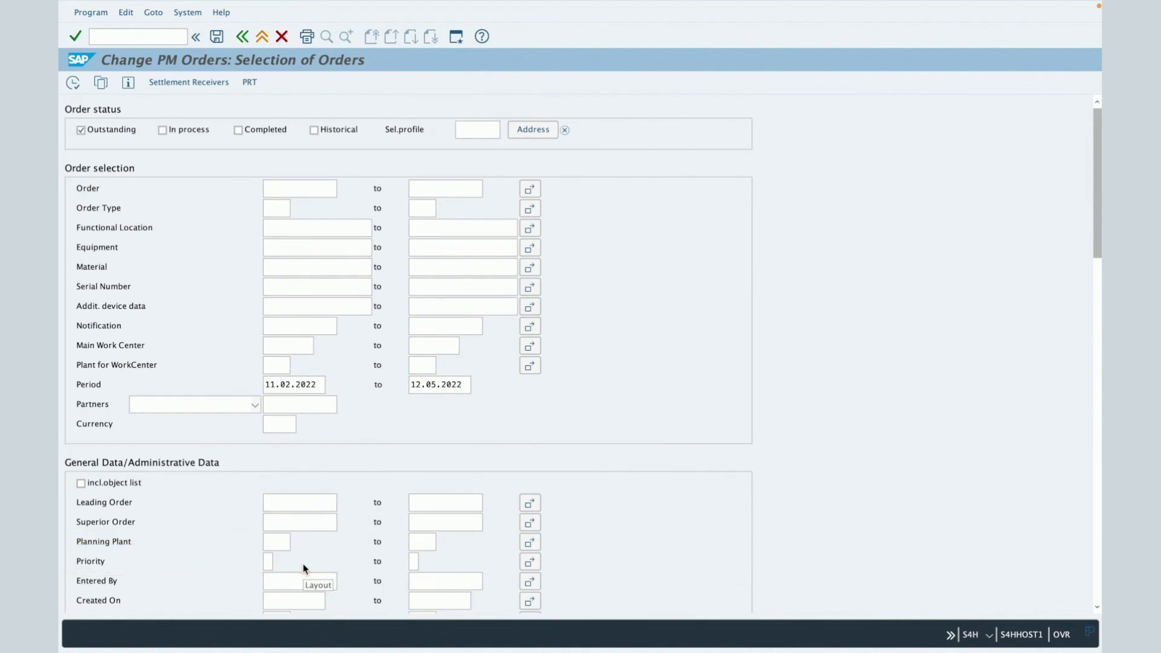